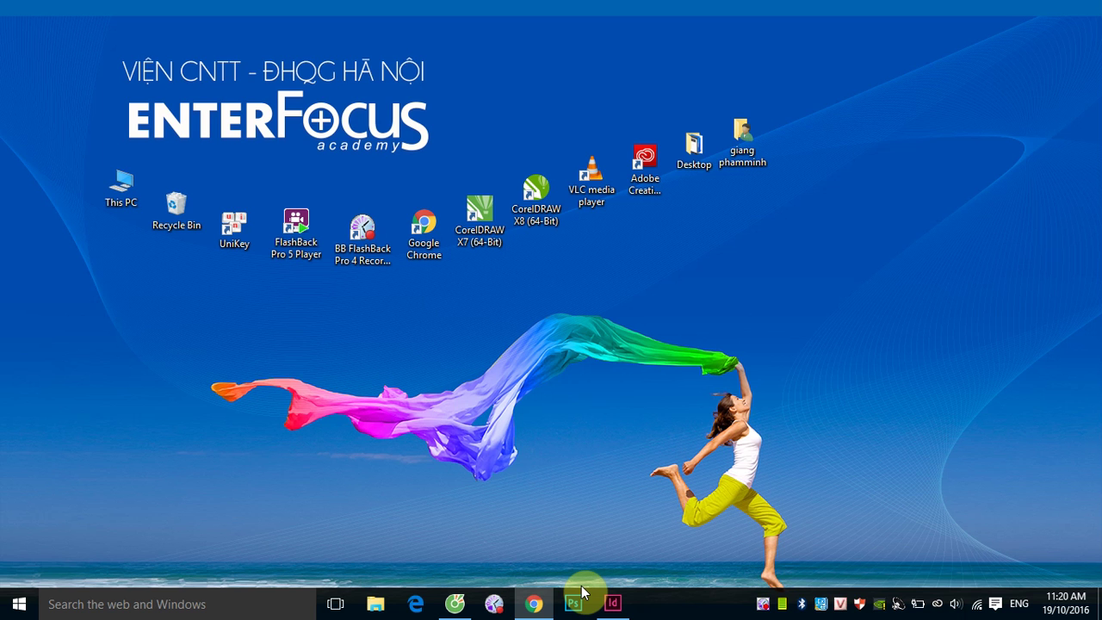
- Launch Photoshop from the taskbar and bring up the Open dialog from its Start screen
left_click(582, 594)
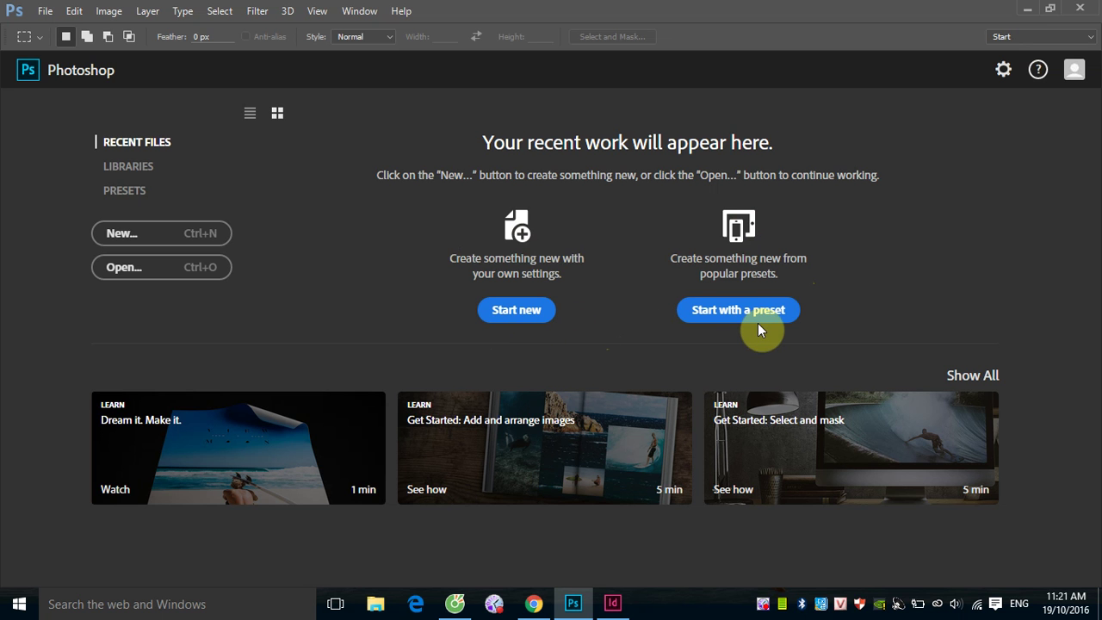
left_click(148, 276)
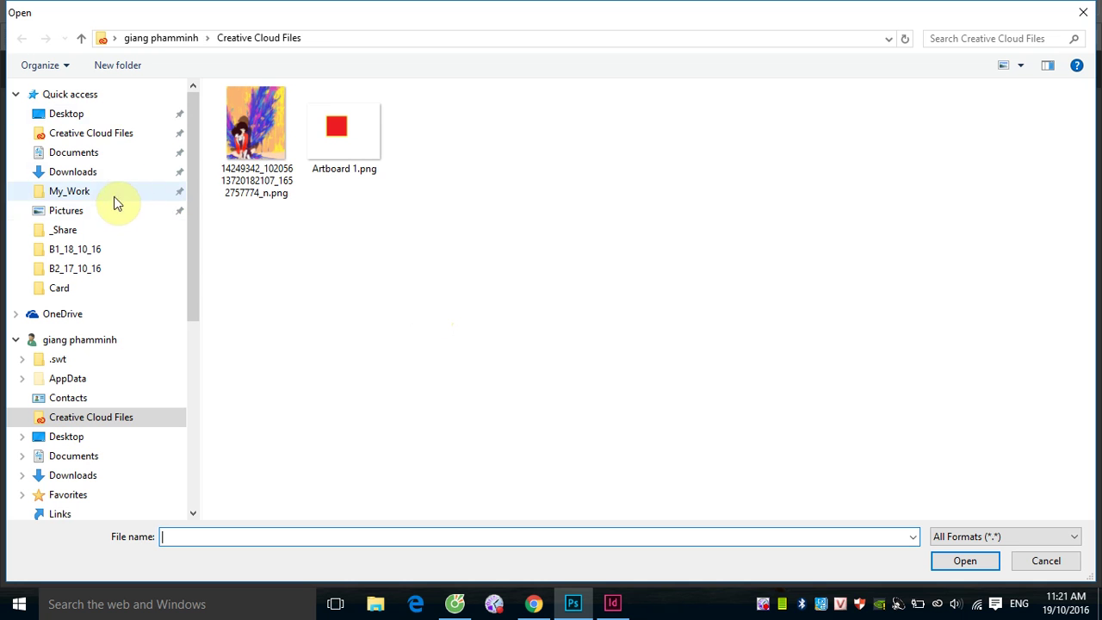
- Open Image17.jpg and LIGHTNG.jpg from the _Share folder
left_click(78, 230)
left_click(296, 448)
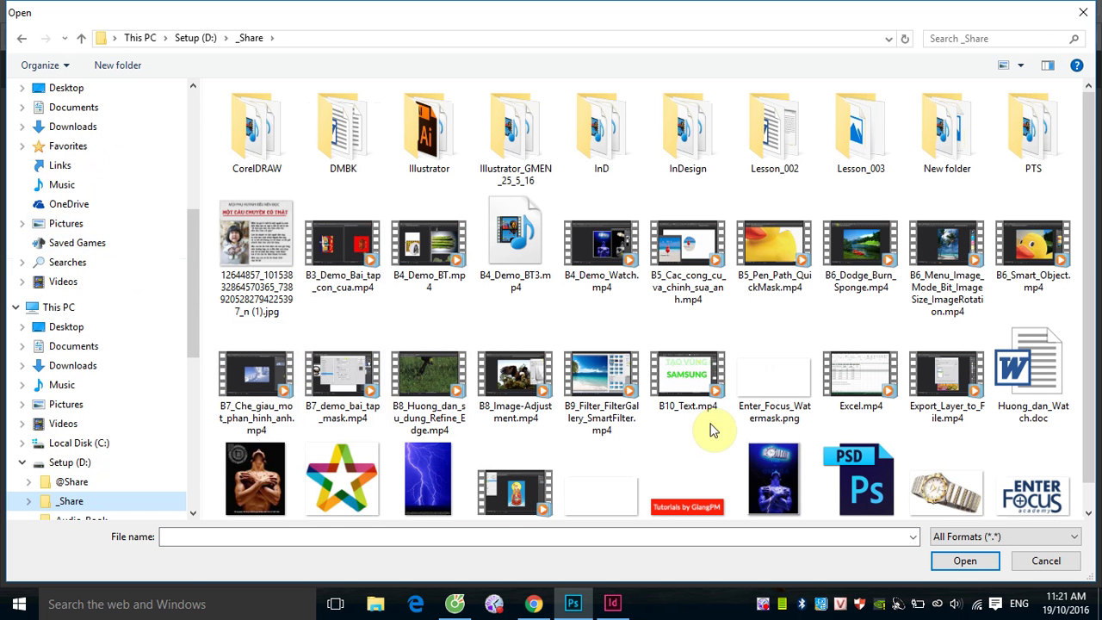
left_click(969, 561)
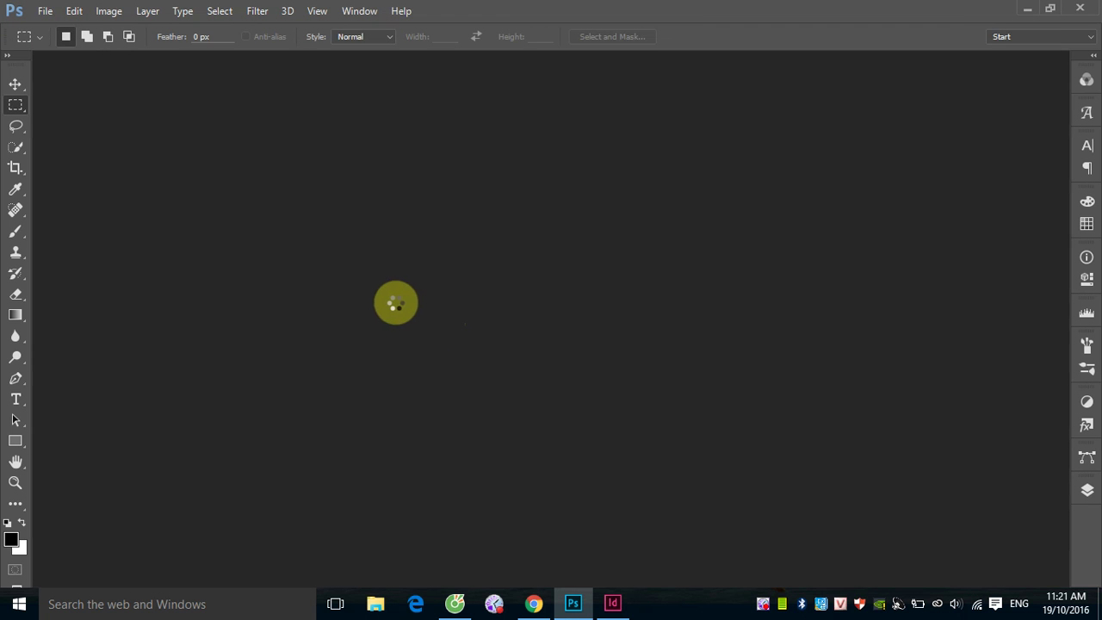
left_click(49, 18)
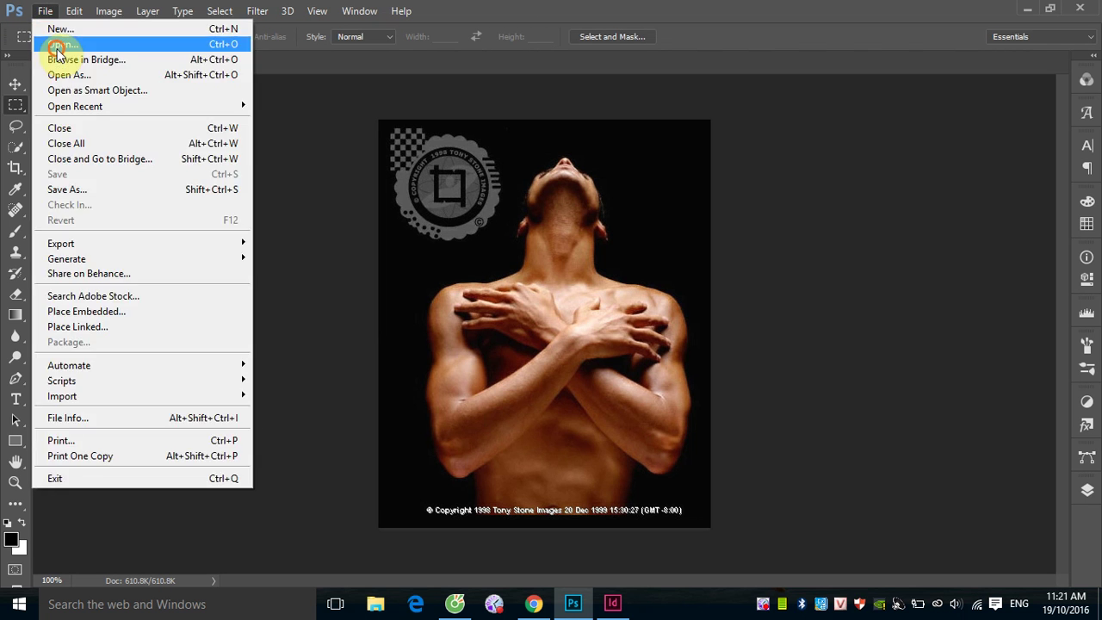
left_click(60, 44)
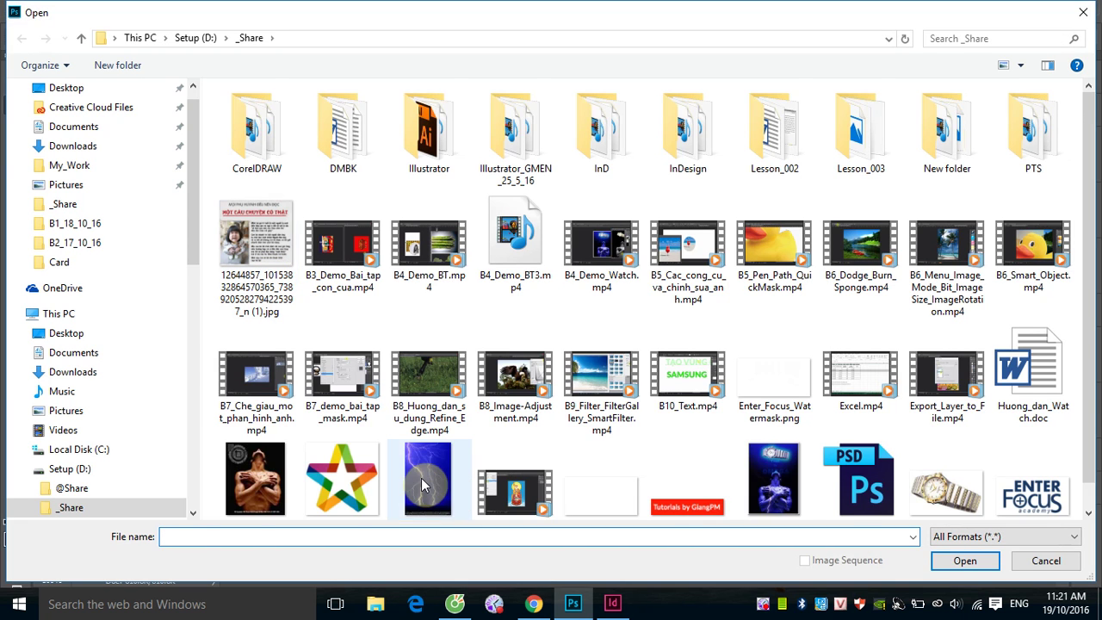
left_click(428, 482)
left_click(965, 561)
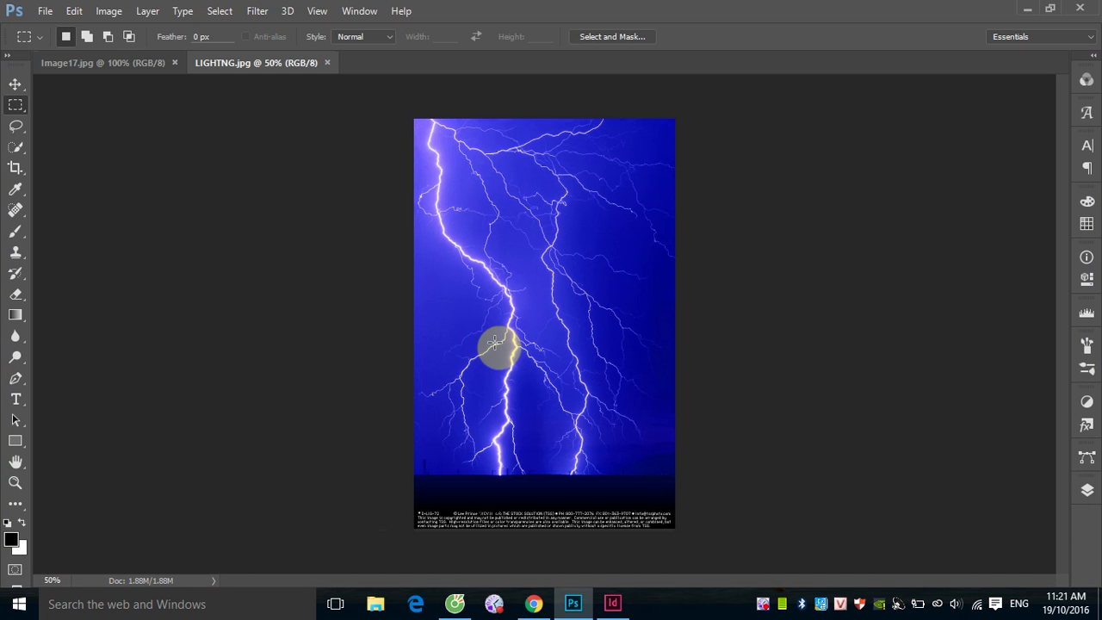
- Open Watch1 copy.jpg and Watch.jpg from the same folder as further documents
left_click(47, 11)
left_click(60, 44)
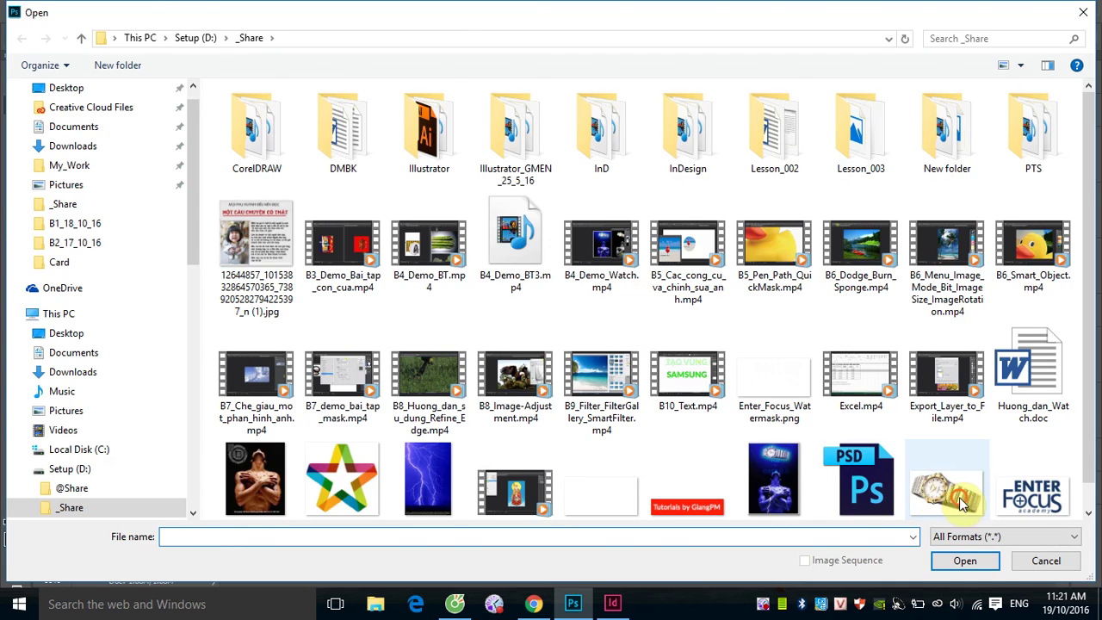
left_click(956, 495)
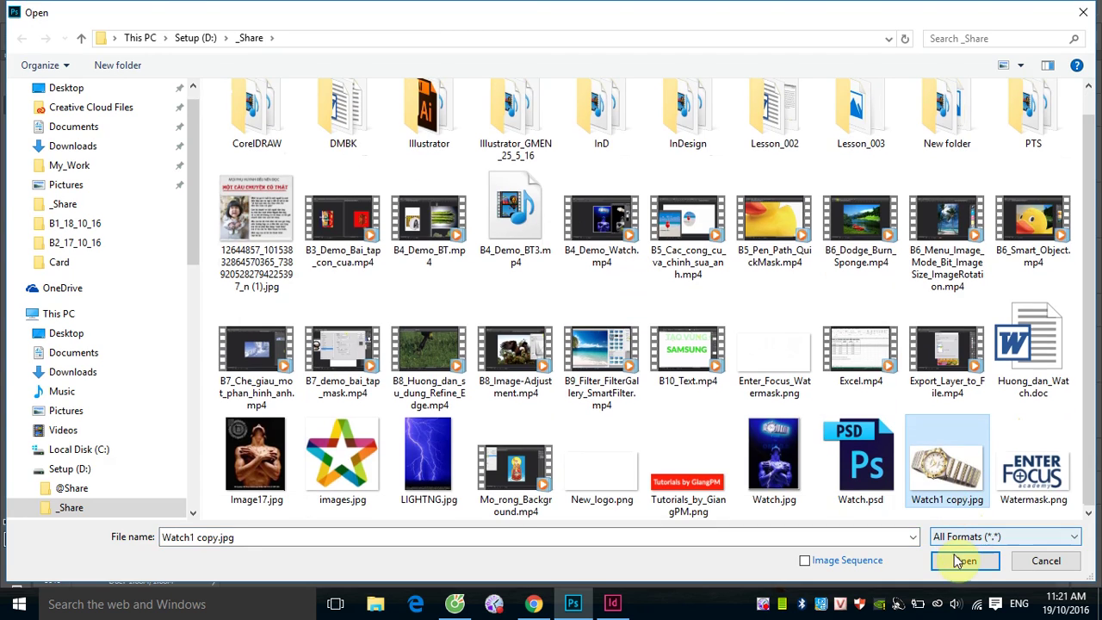
left_click(963, 560)
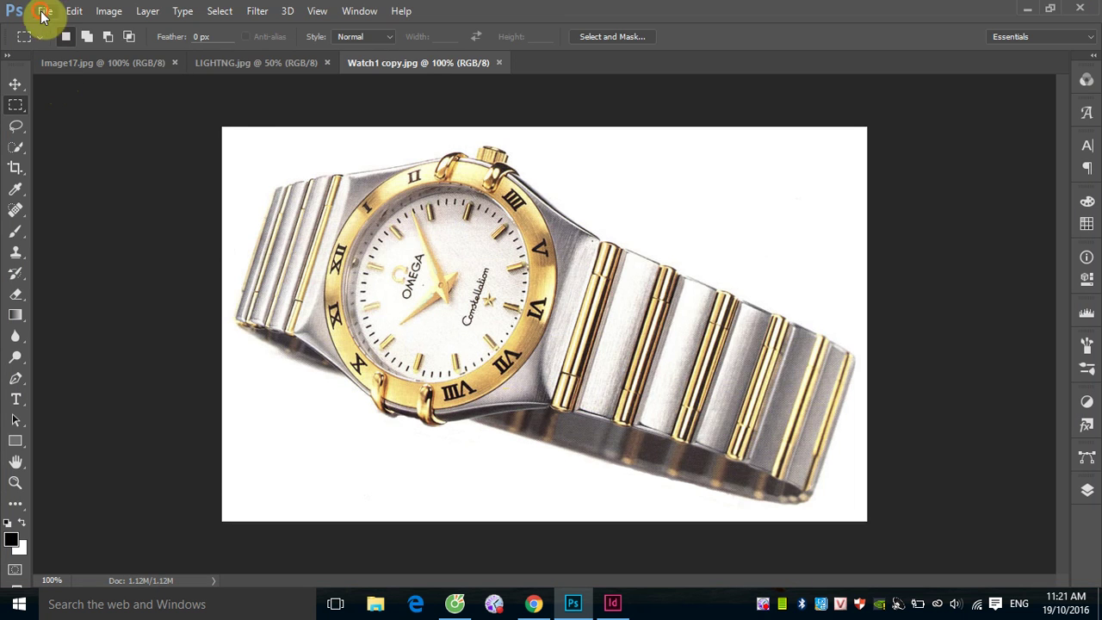
left_click(46, 12)
left_click(61, 44)
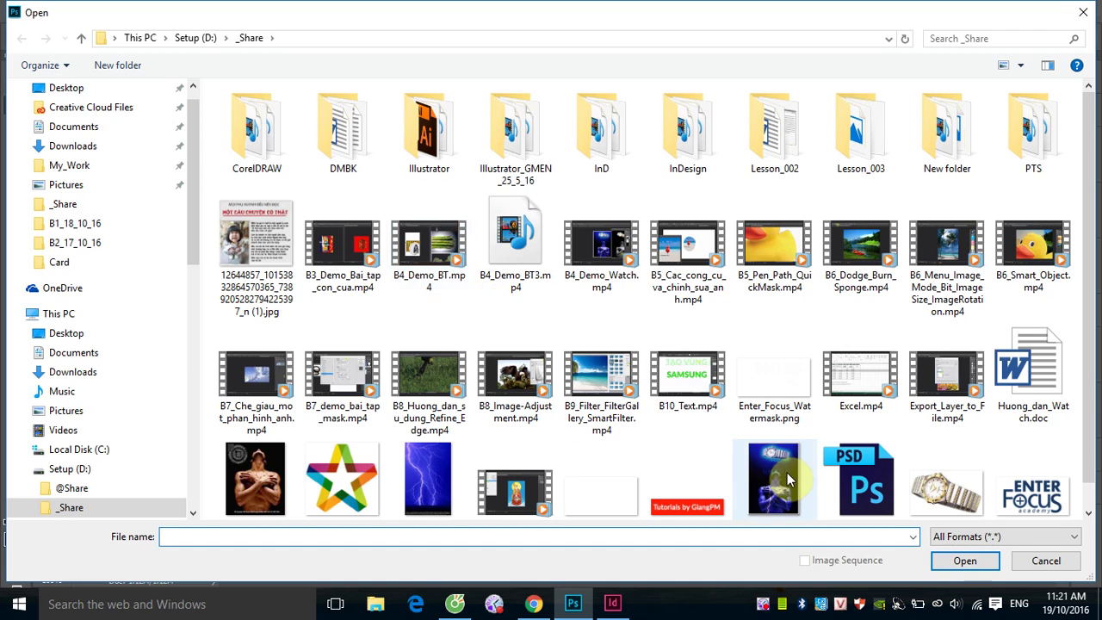
left_click(779, 478)
left_click(961, 561)
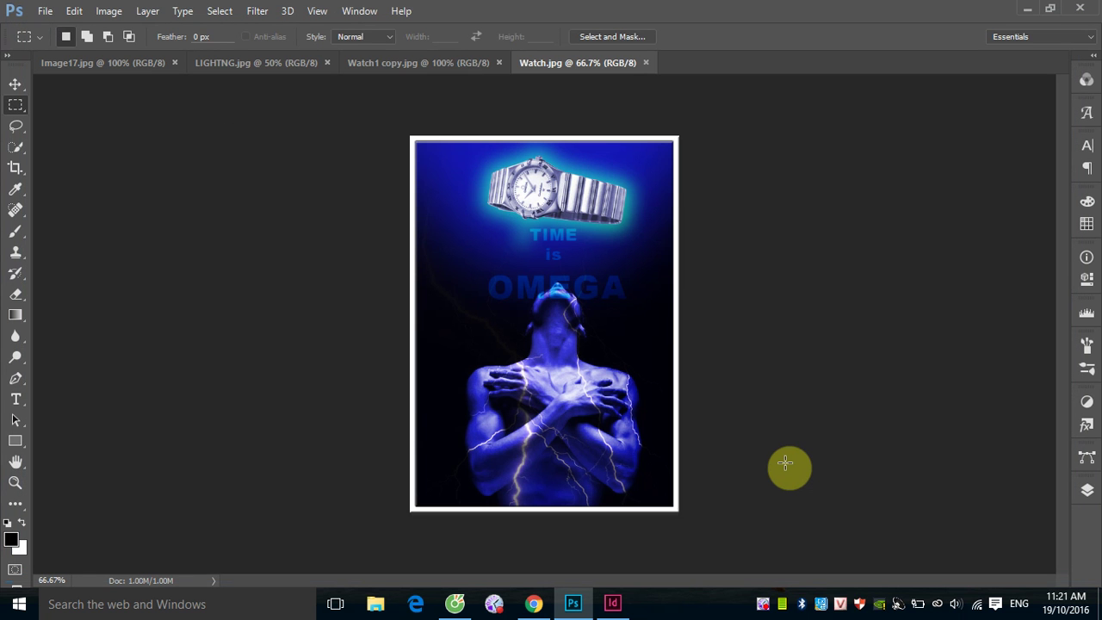
- Review each open document: Image17.jpg, LIGHTNG.jpg, Watch1 copy.jpg, then Watch.jpg
left_click(104, 66)
left_click(254, 65)
left_click(413, 63)
left_click(542, 64)
- Close Watch.jpg, Watch1 copy.jpg, LIGHTNG.jpg and Image17.jpg in turn
left_click(647, 63)
left_click(498, 63)
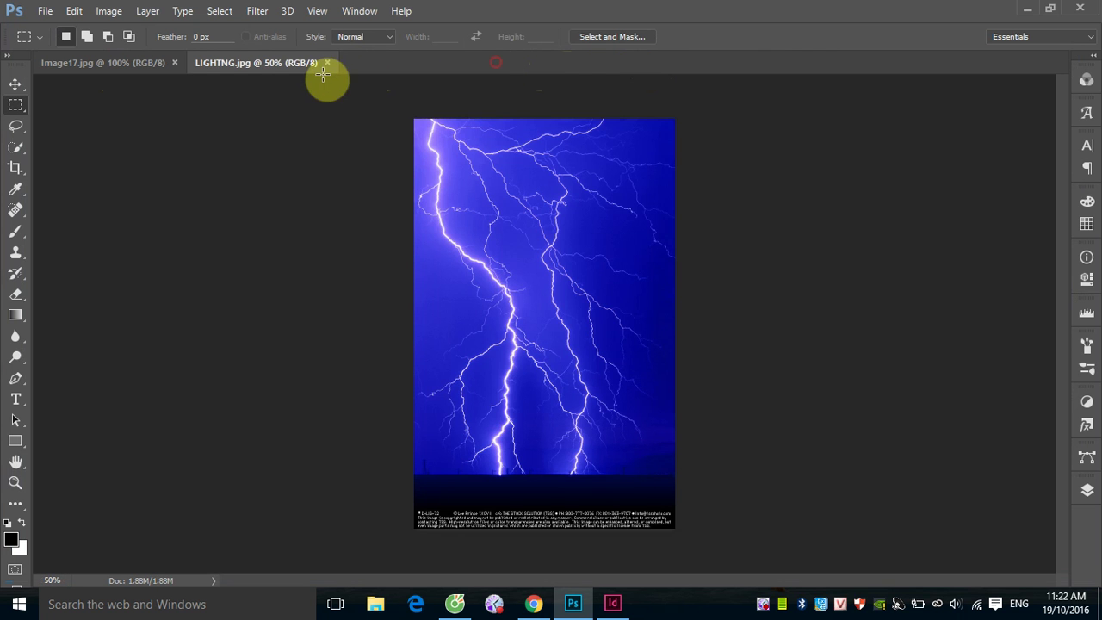
left_click(326, 63)
left_click(175, 64)
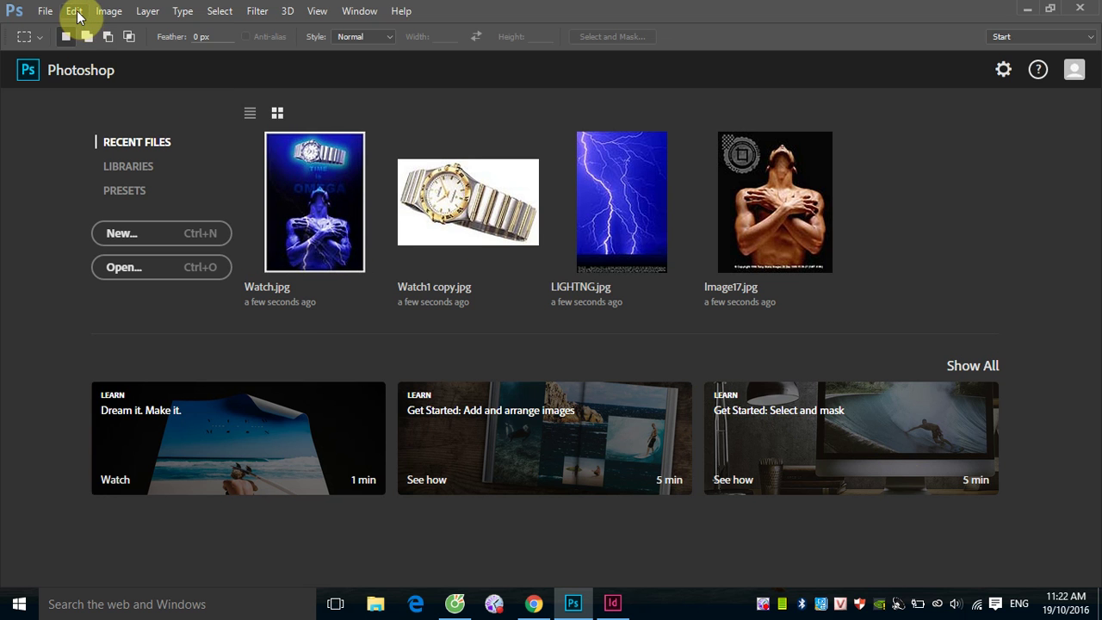
- Enable Reset Preferences On Quit in General preferences, confirming the prompt and closing the dialog
left_click(75, 13)
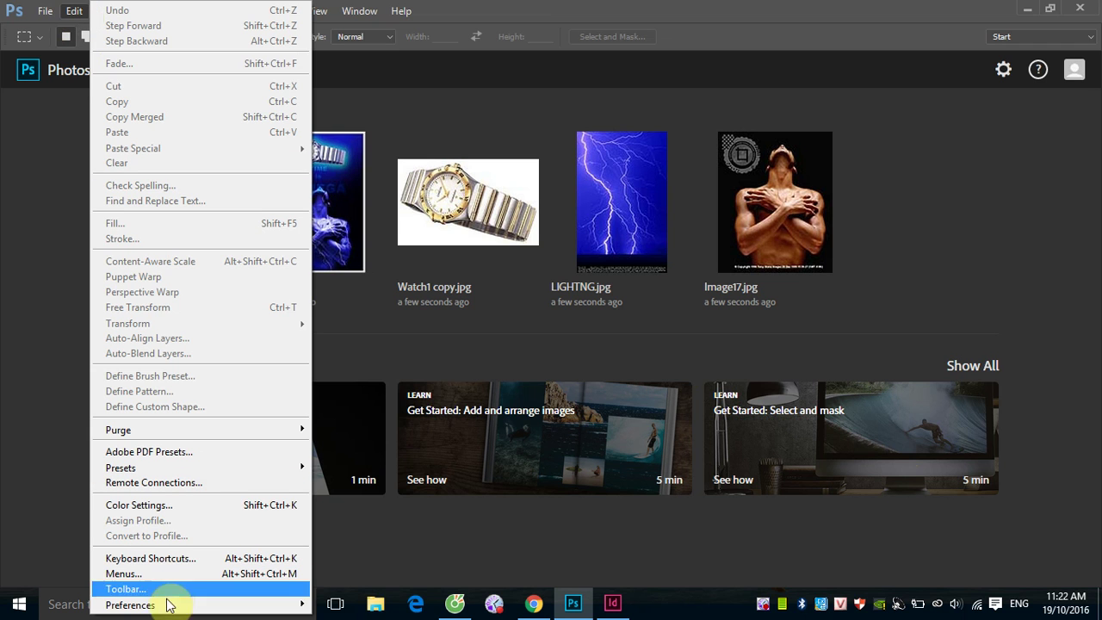
mouse_move(130, 604)
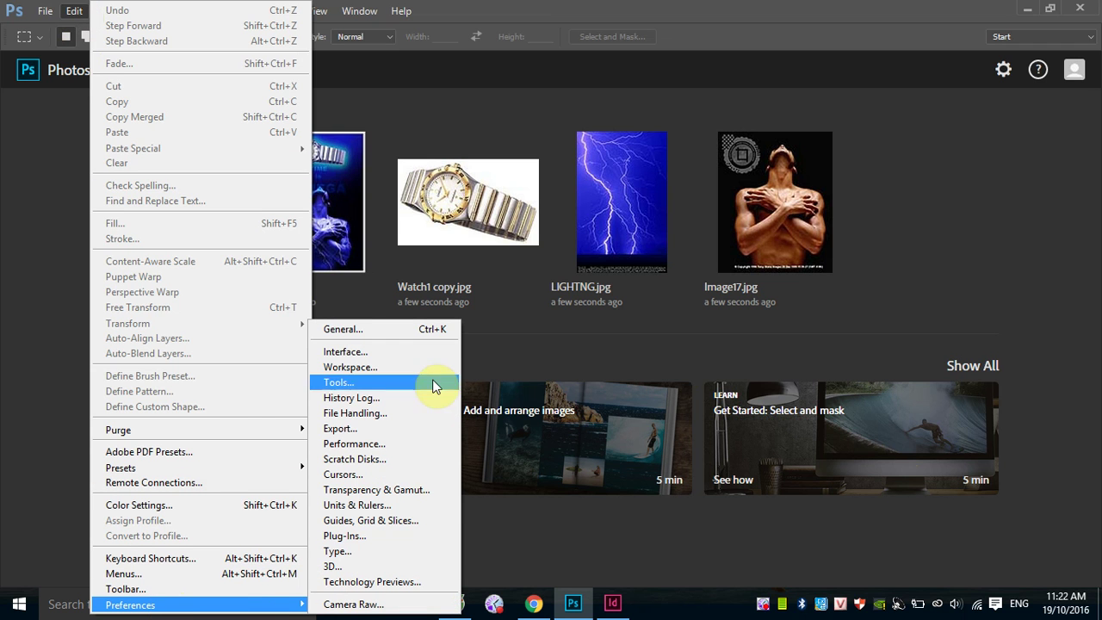
left_click(383, 331)
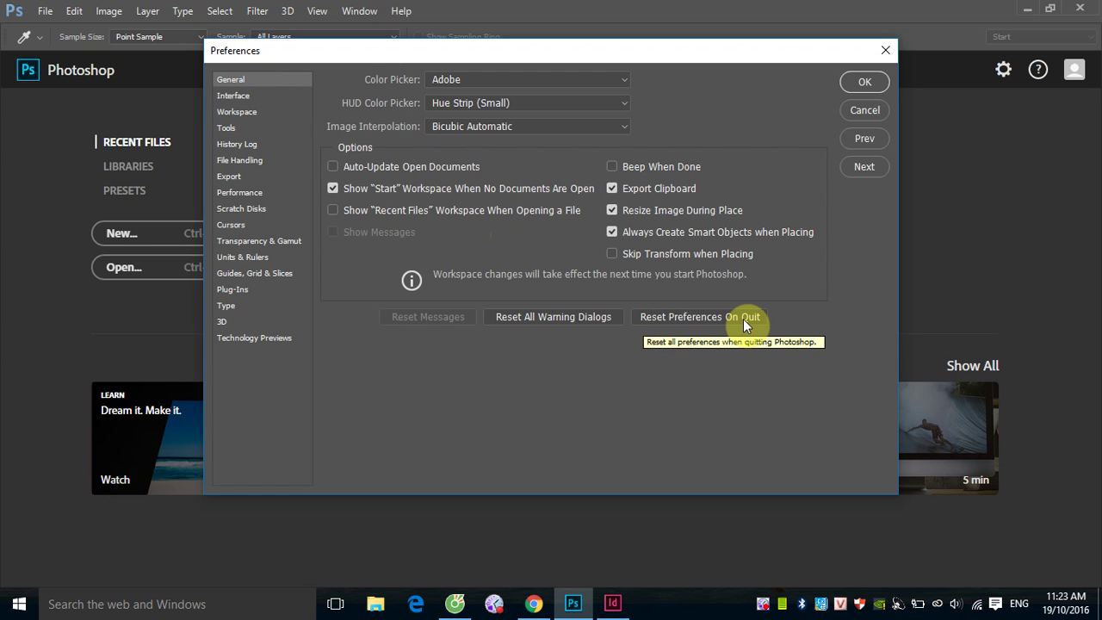
left_click(693, 317)
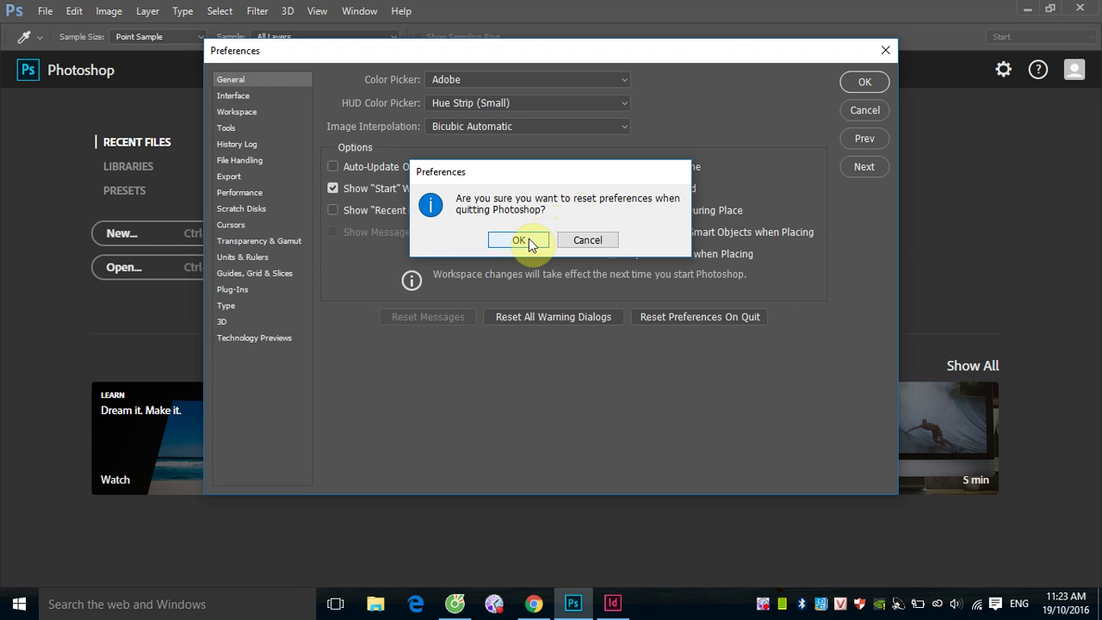
left_click(525, 240)
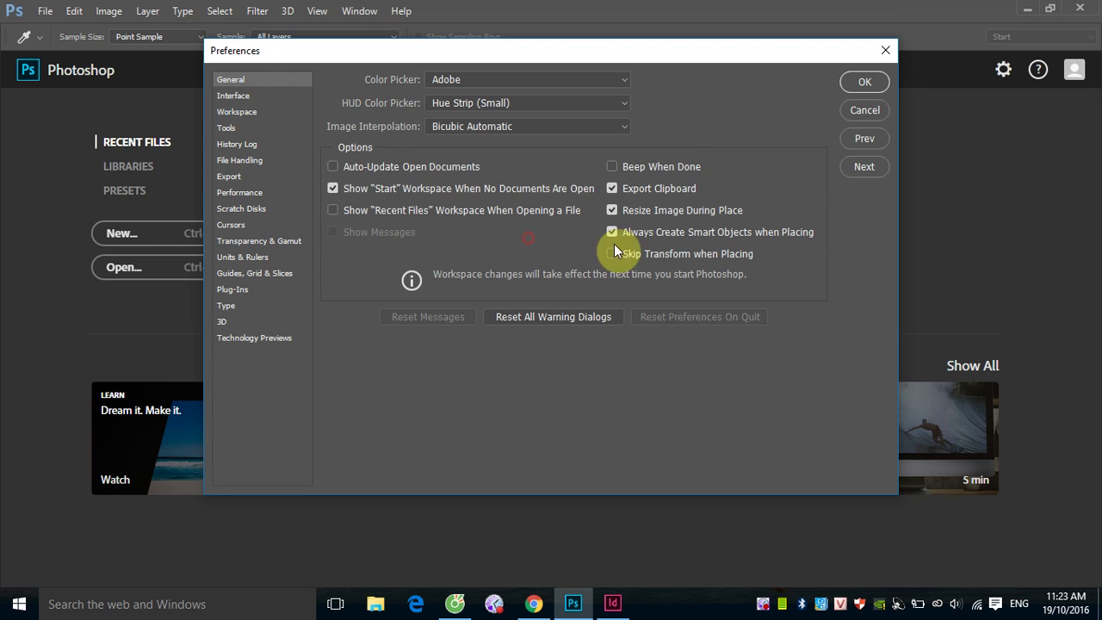
left_click(858, 86)
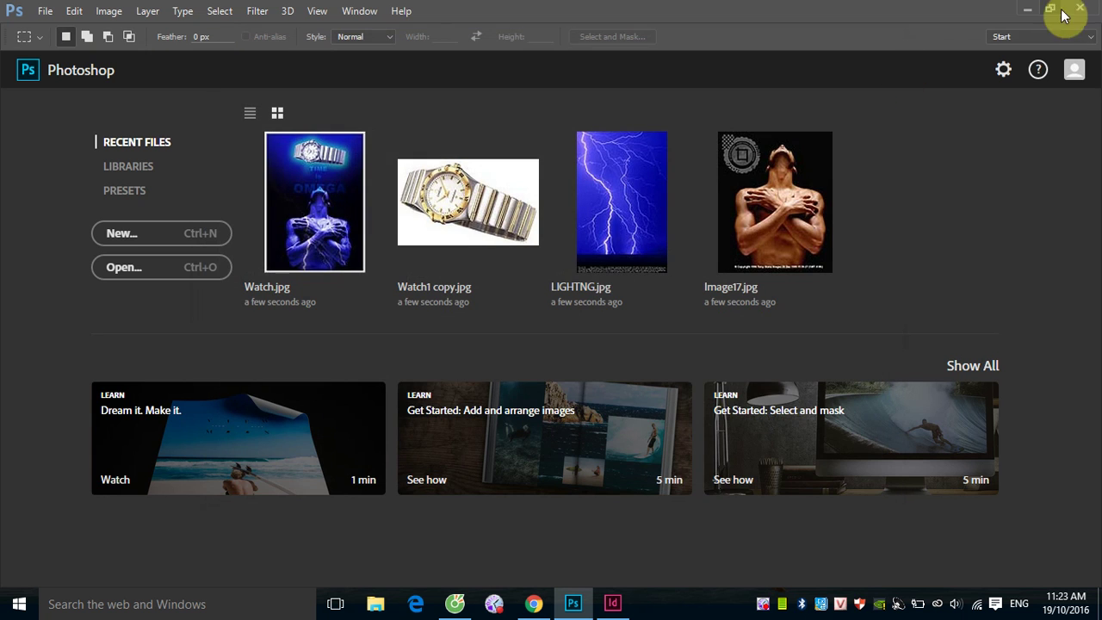
- Quit Photoshop and relaunch it from the taskbar
left_click(1085, 9)
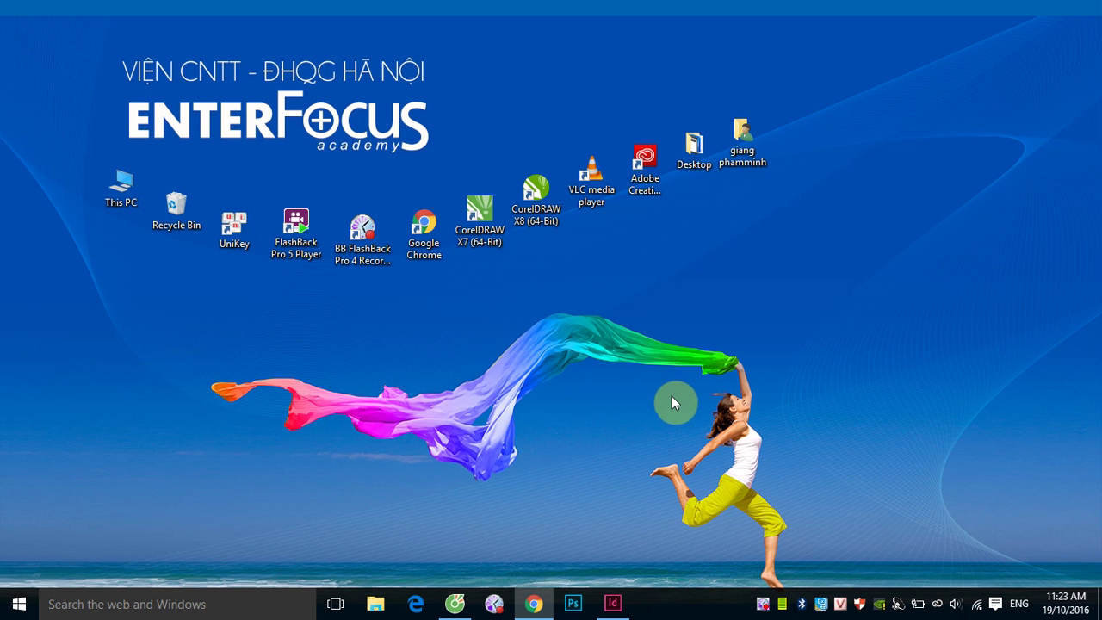
left_click(578, 607)
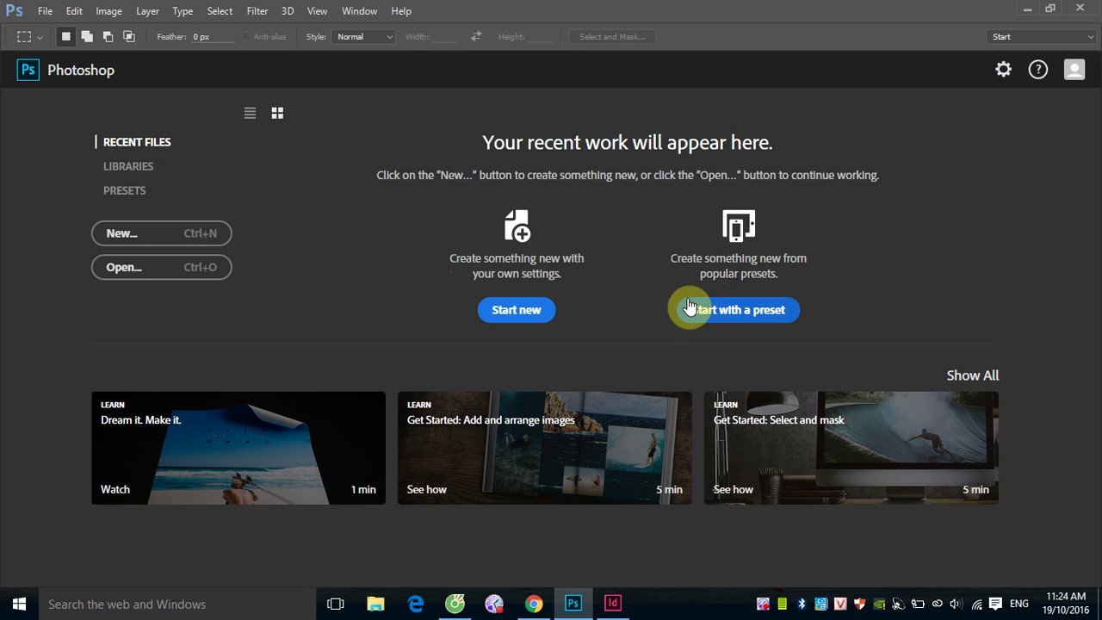
left_click(688, 306)
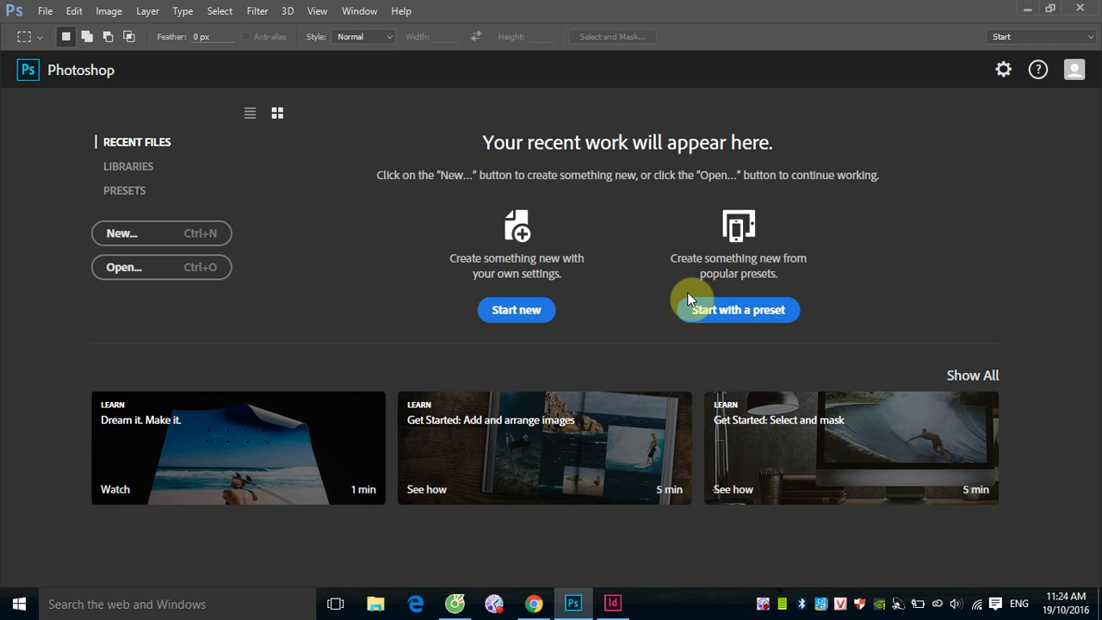
left_click(689, 294)
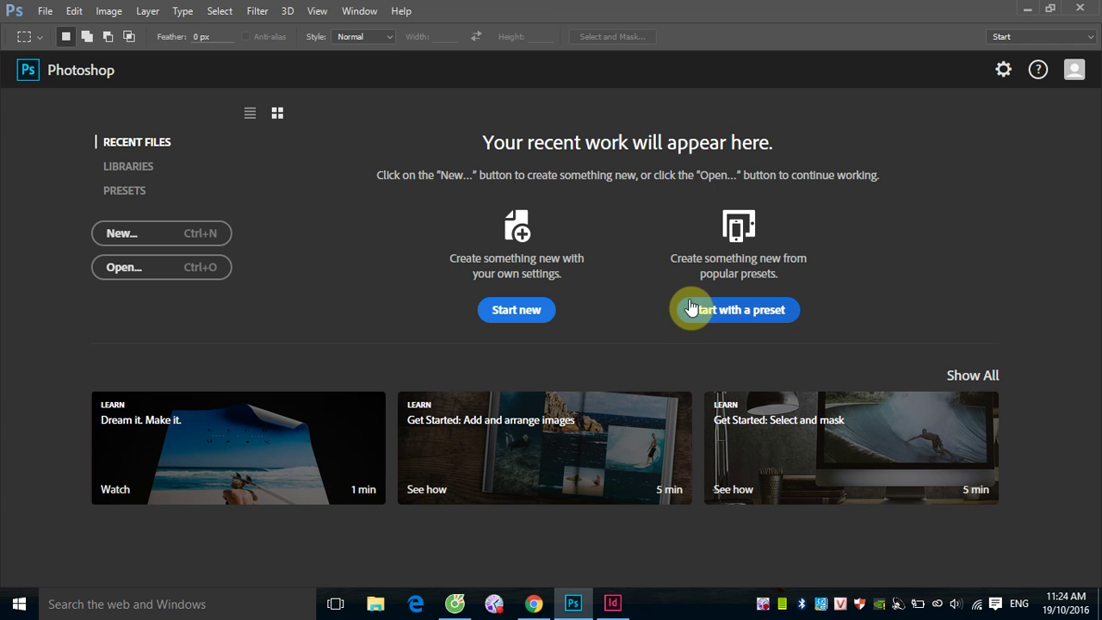